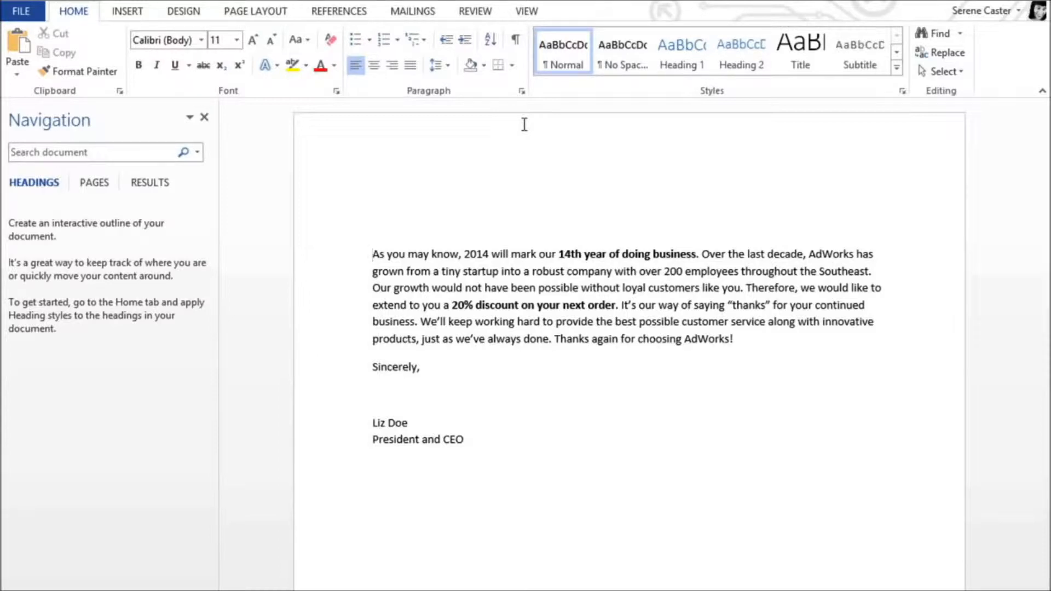
Start the step-by-step mail merge wizard for letters, using the current document, and advance to recipient selection
click(434, 21)
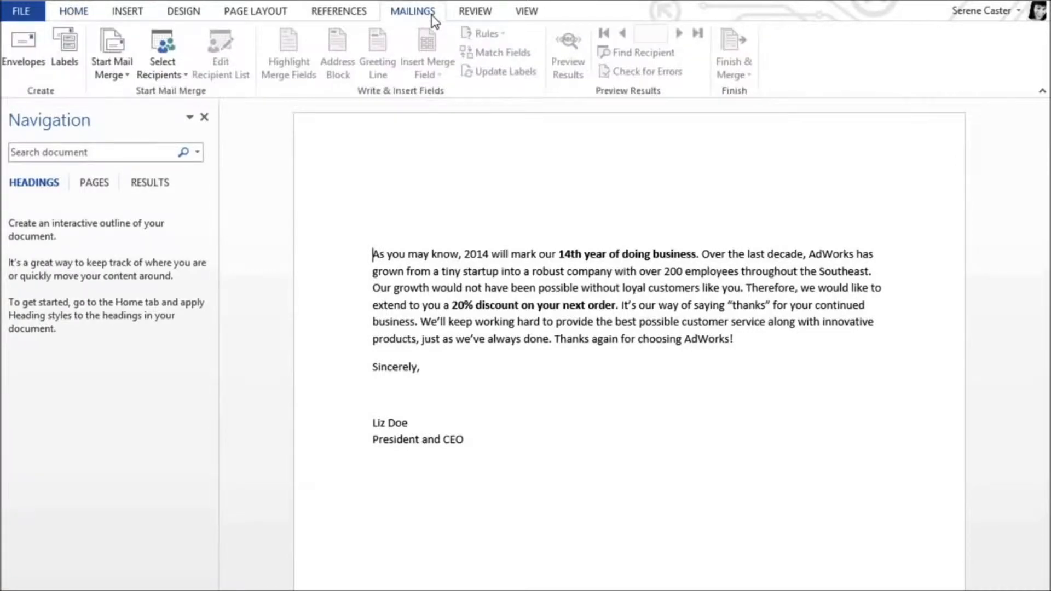
click(130, 41)
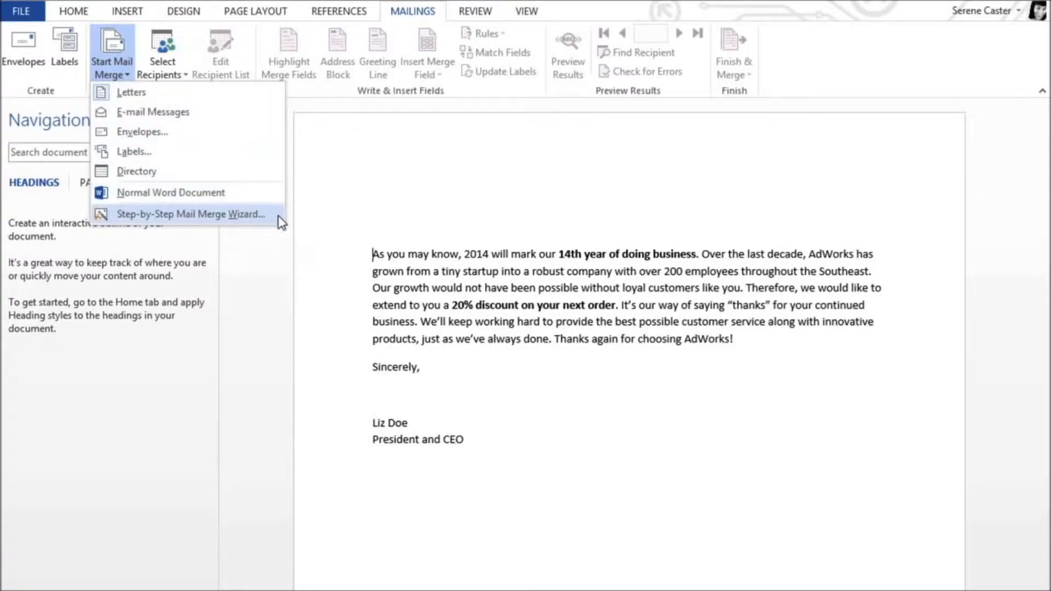
click(191, 214)
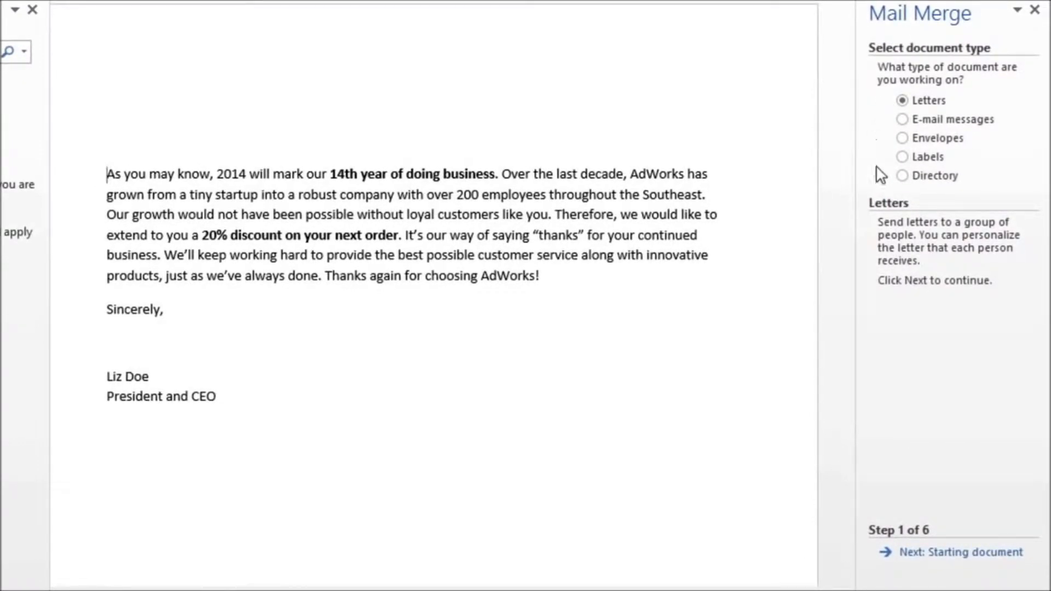
click(887, 556)
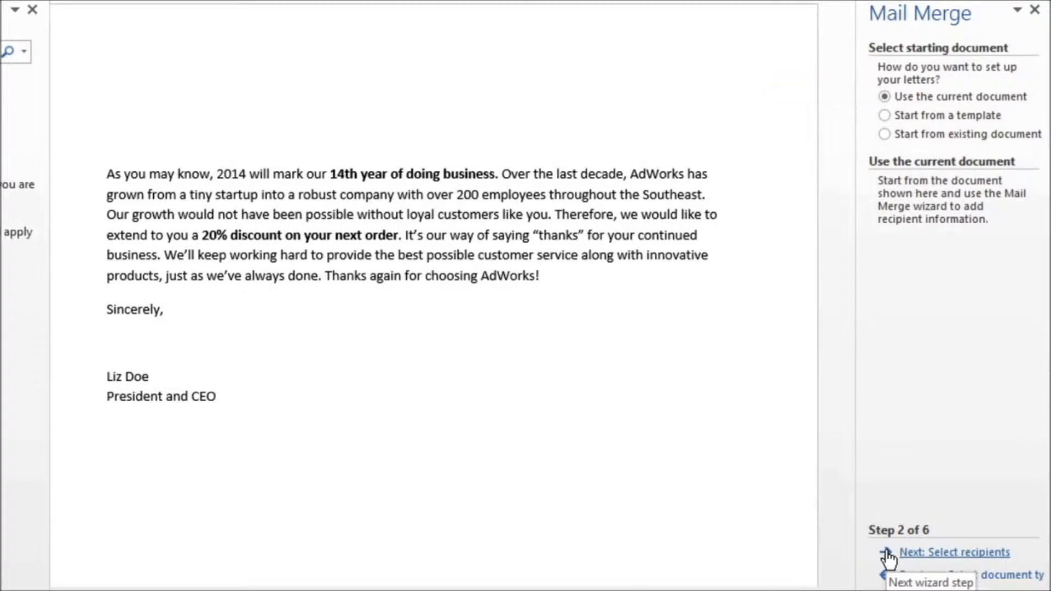
click(888, 558)
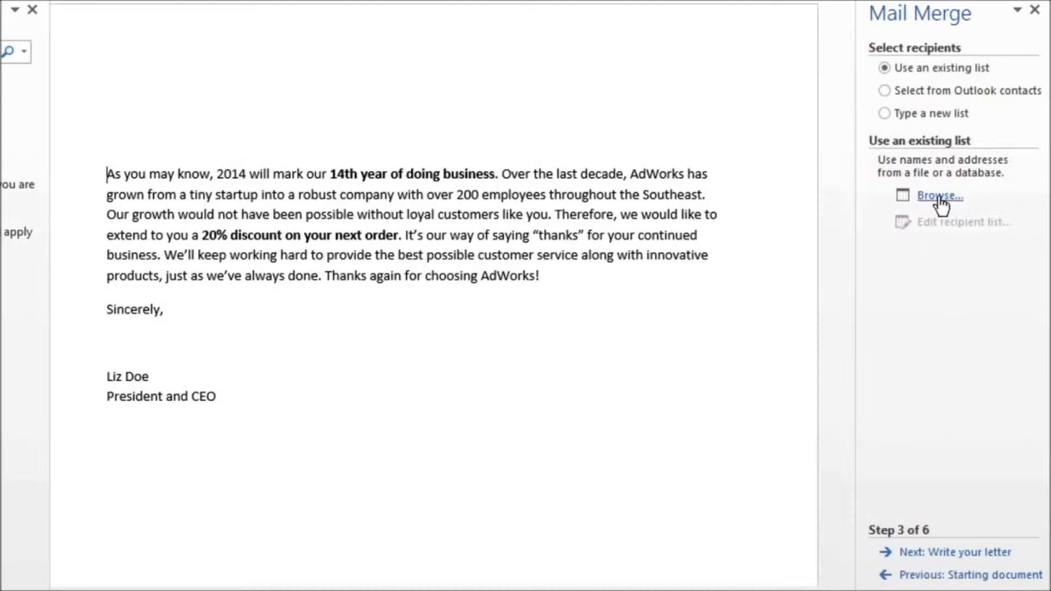
click(886, 114)
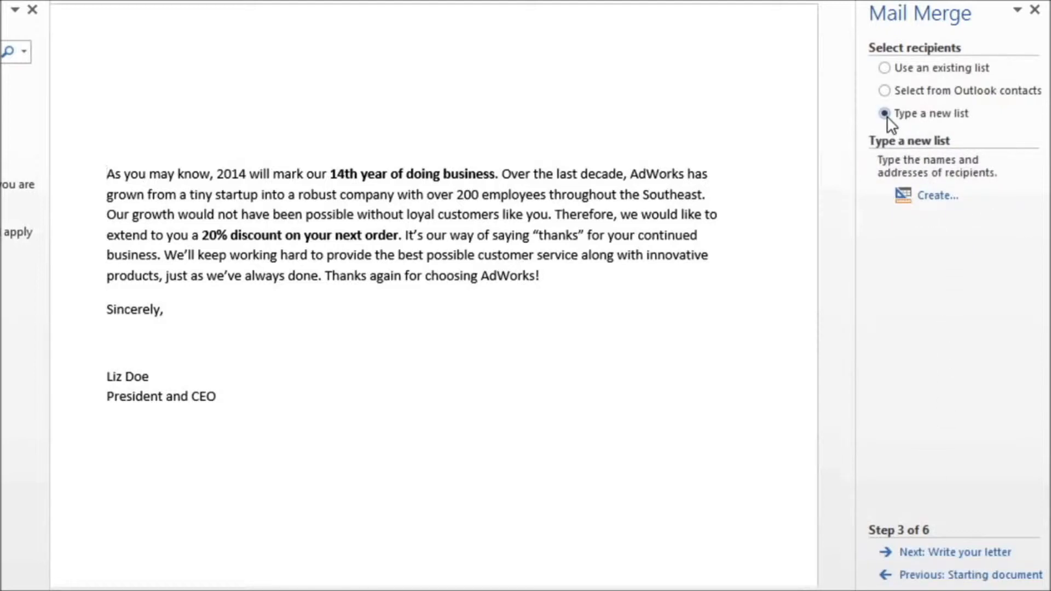
click(951, 200)
text(Ms)
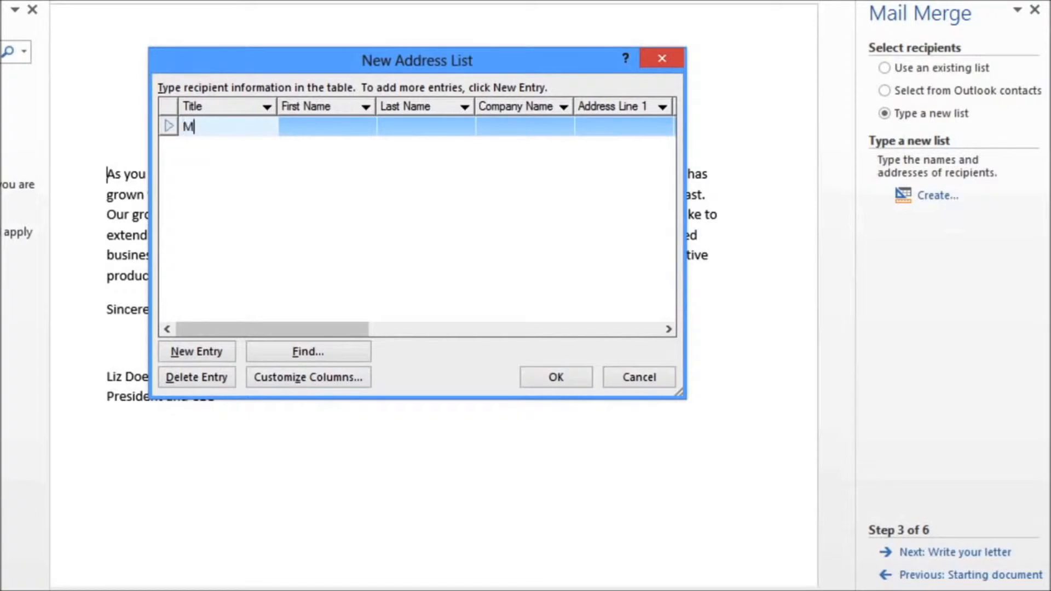
key(Tab)
text(Alex)
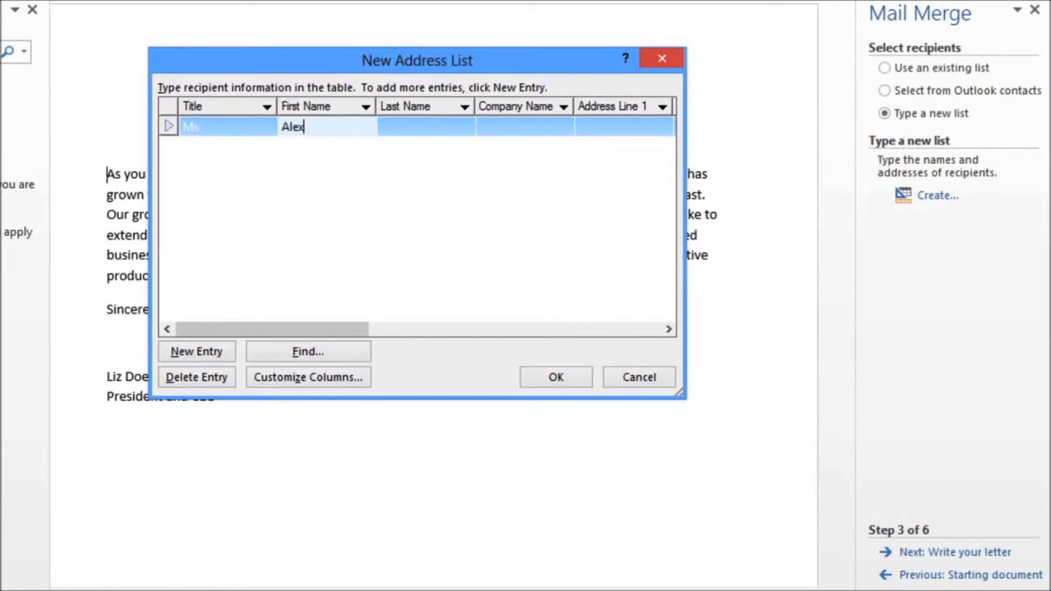
key(Tab)
text(Smith)
key(Tab)
key(Tab)
text(Hargett st)
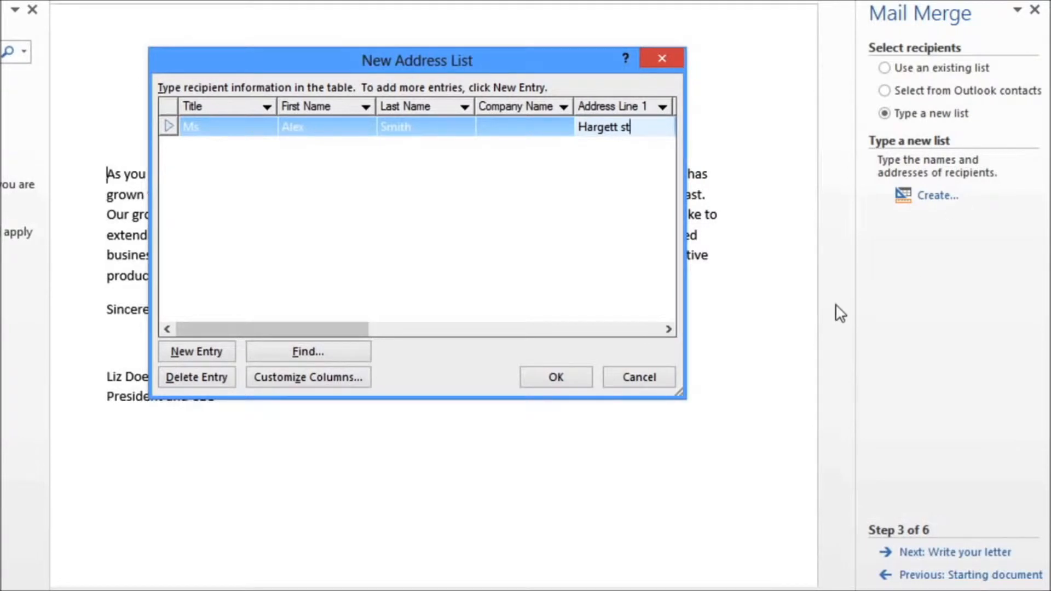
click(664, 369)
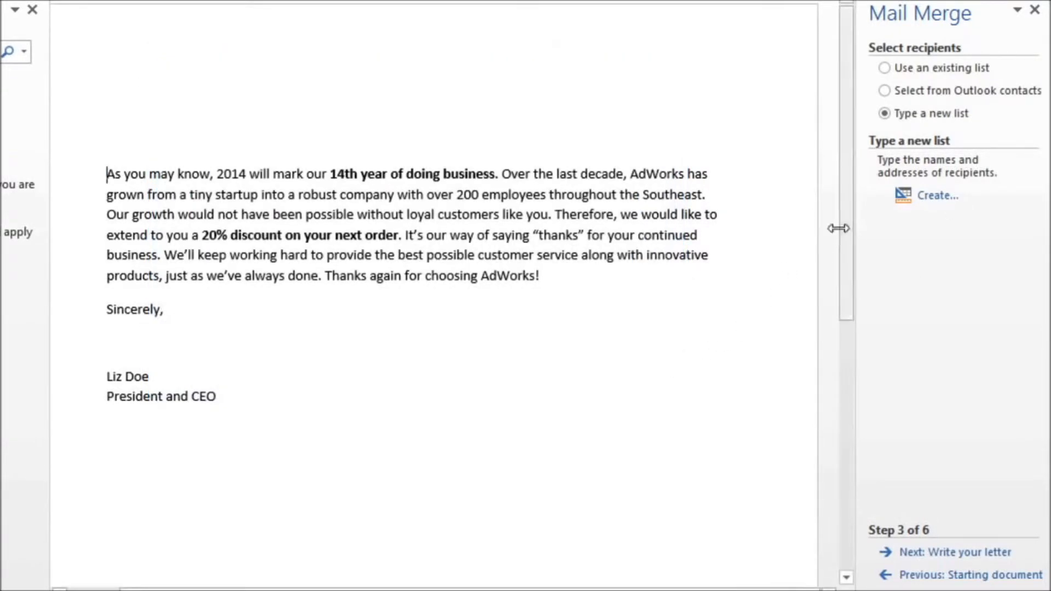
Use the existing Recipient List workbook from the Documents library as the recipient source, with table Sheet1$ and column headers in the first row
click(884, 68)
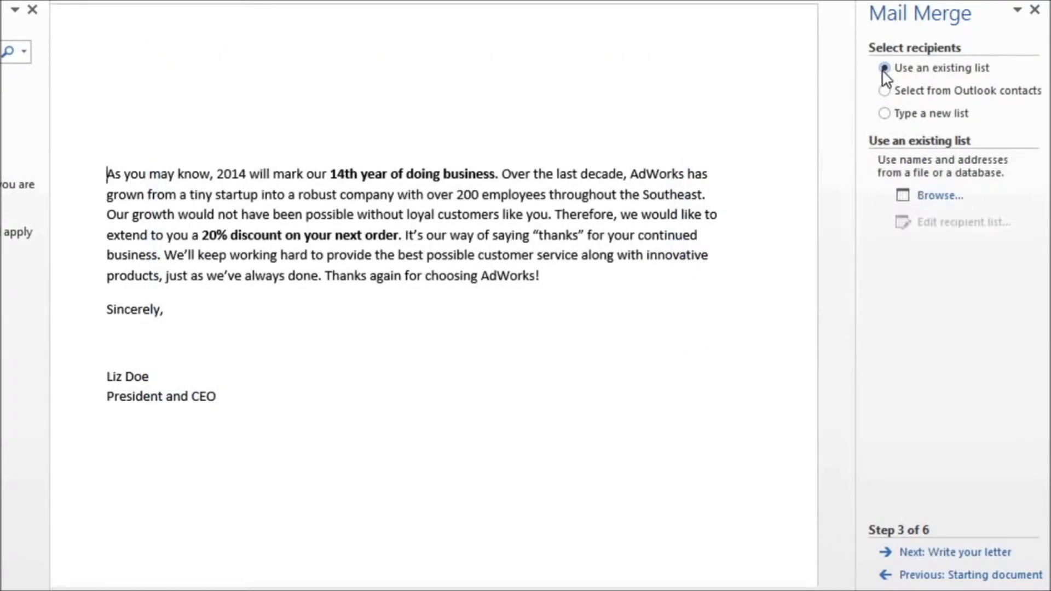
click(961, 196)
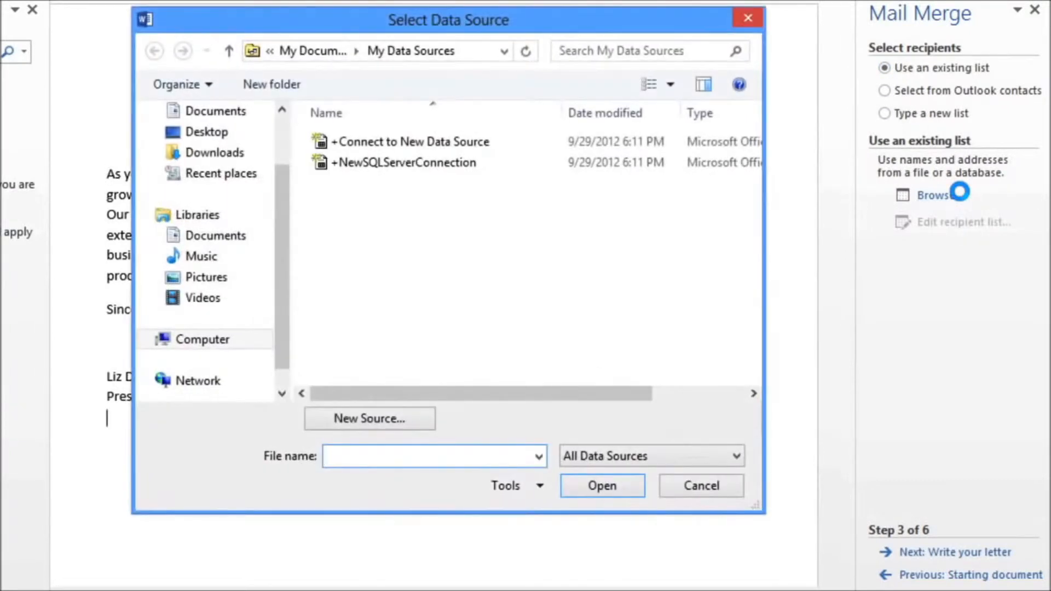
click(235, 236)
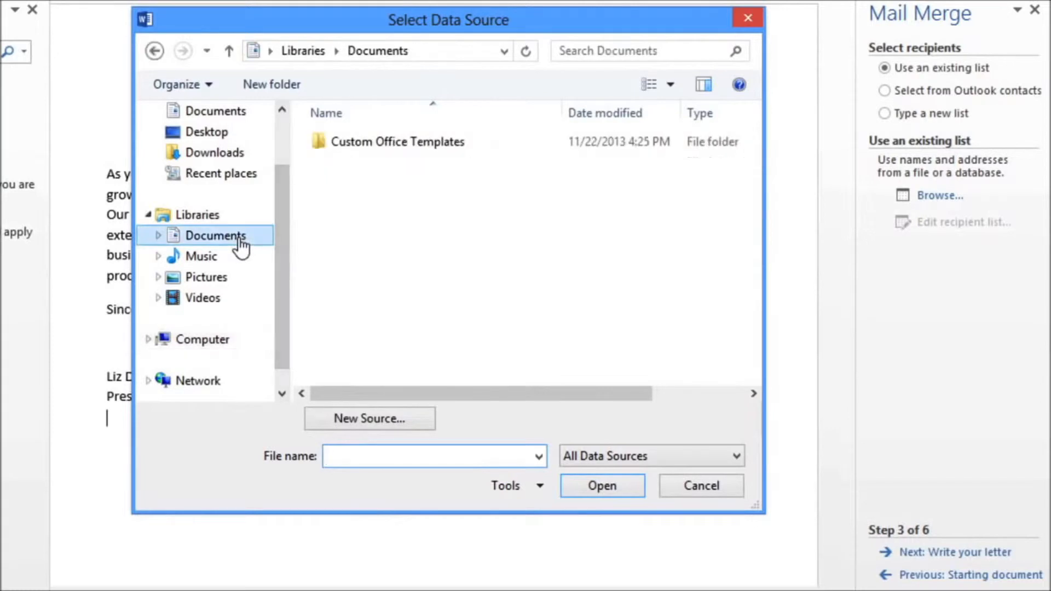
click(383, 185)
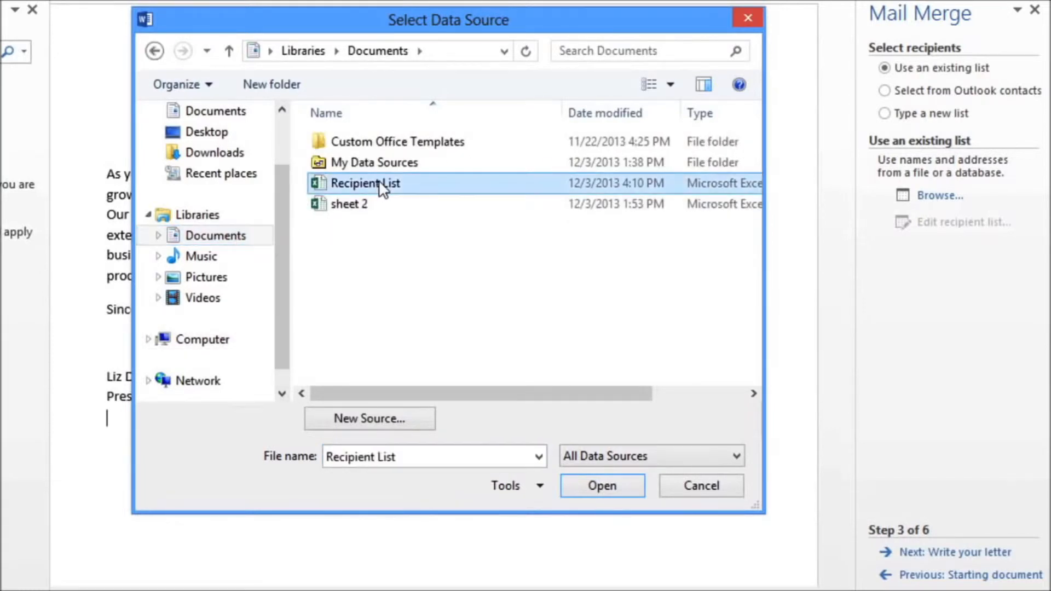
click(577, 489)
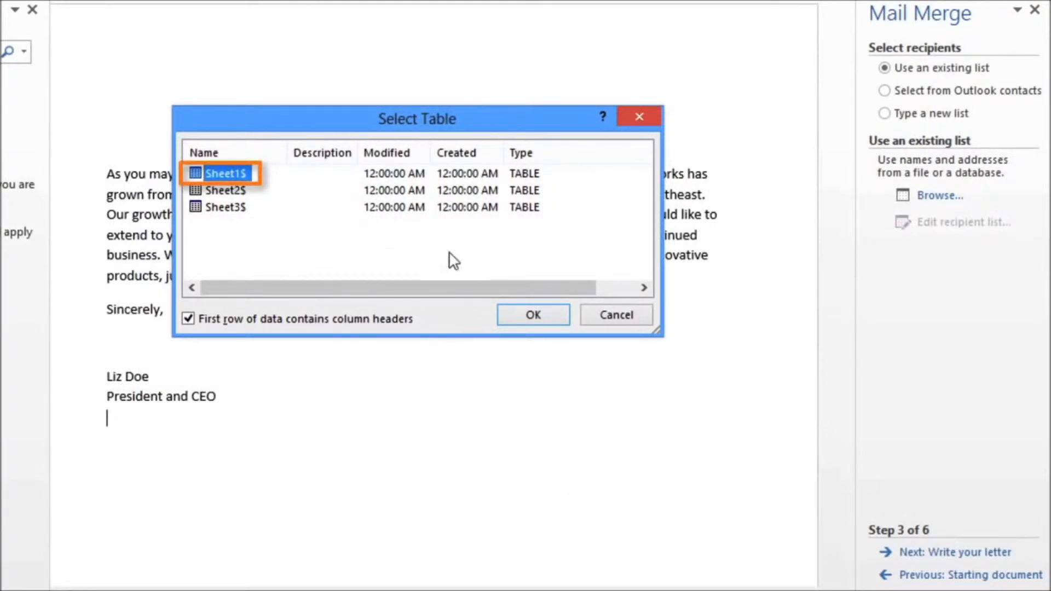
click(519, 315)
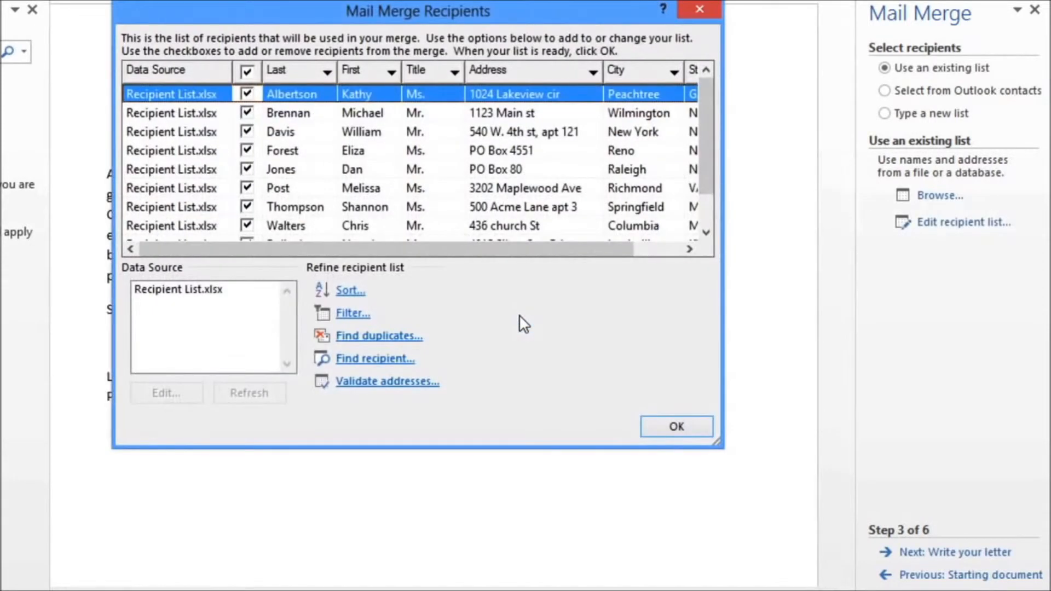
click(248, 96)
click(248, 114)
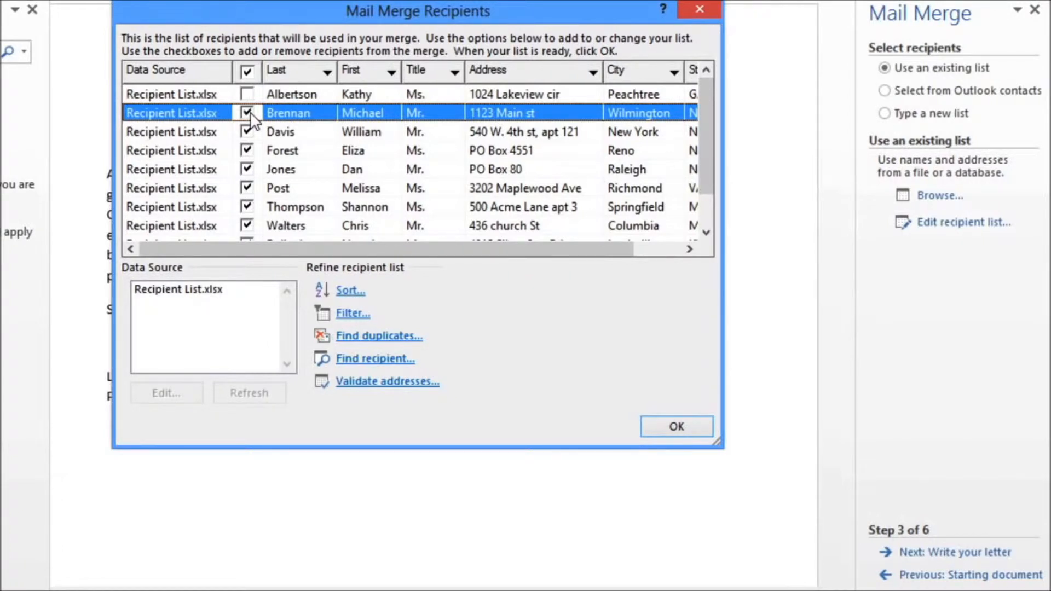
click(247, 94)
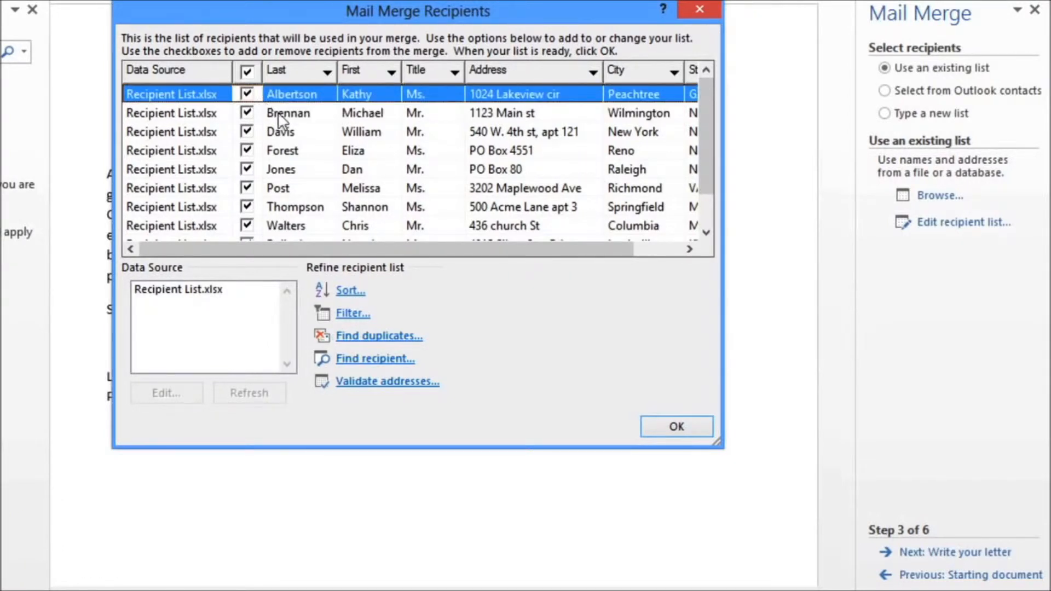
Accept all recipients and insert an address block above the letter body, using the first-and-last-name format without a title
click(659, 421)
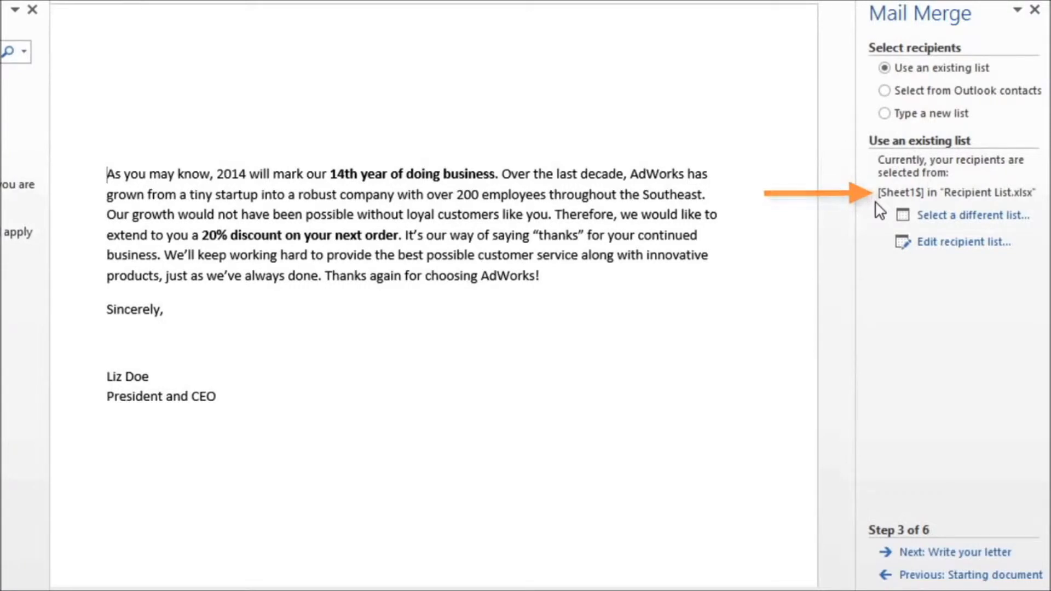
click(886, 553)
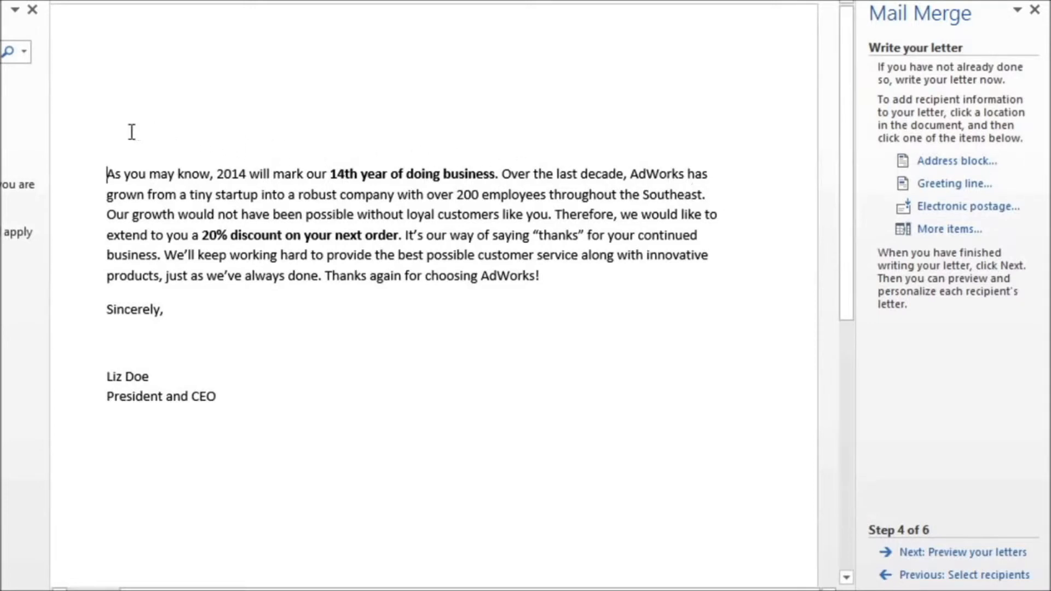
click(107, 101)
click(903, 162)
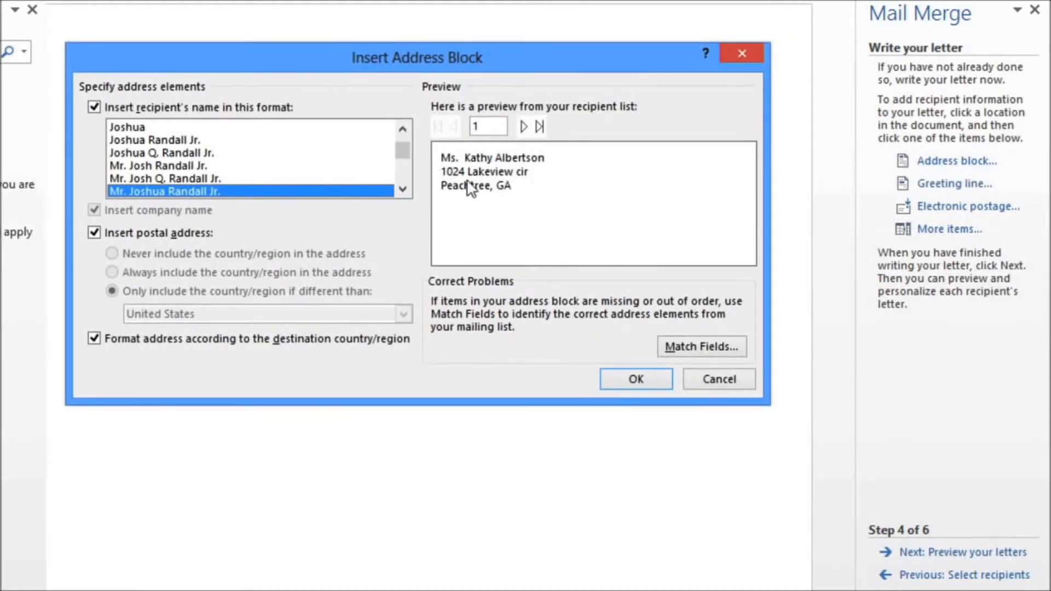
click(196, 138)
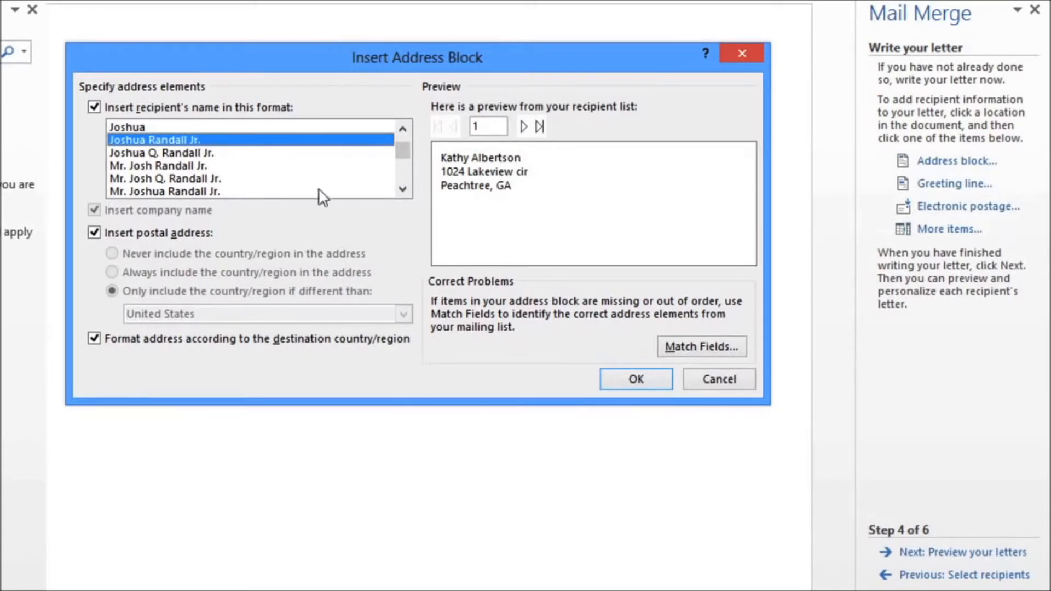
click(636, 378)
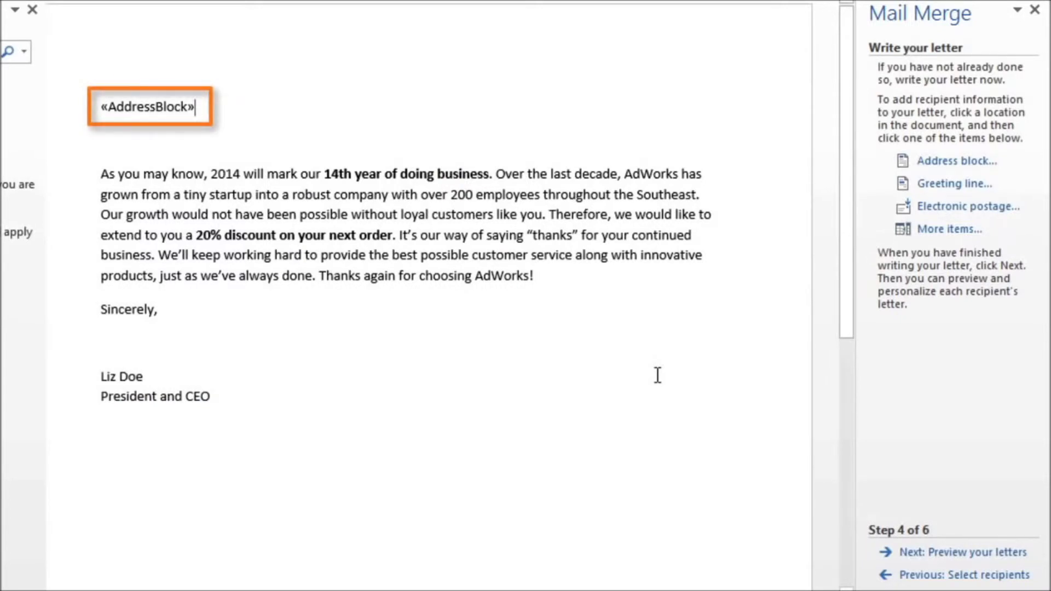
Insert a greeting line below the address block with "Dear", the first name only, and a colon
key(Down)
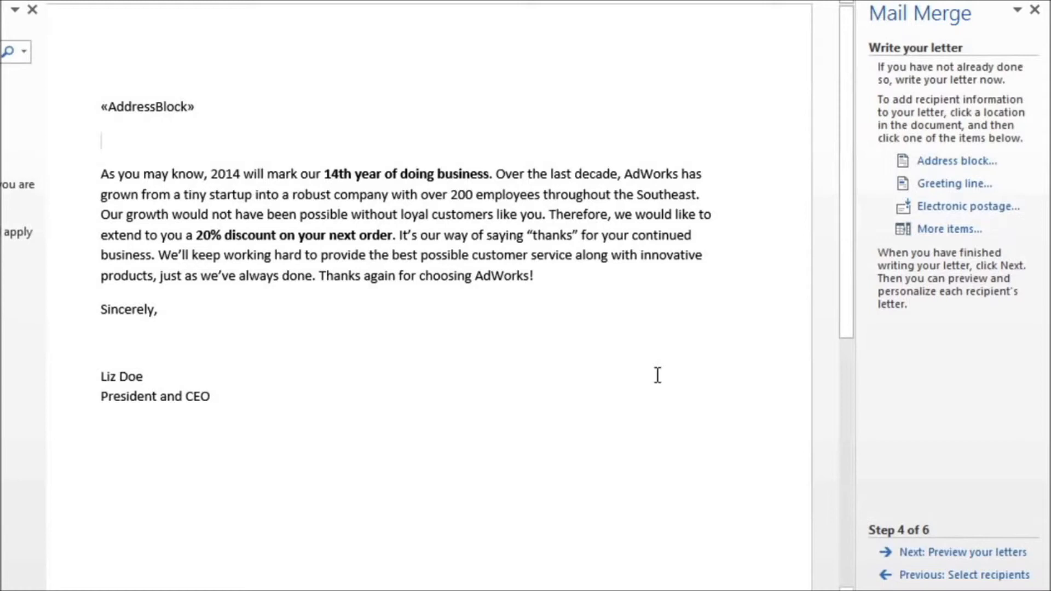
click(898, 186)
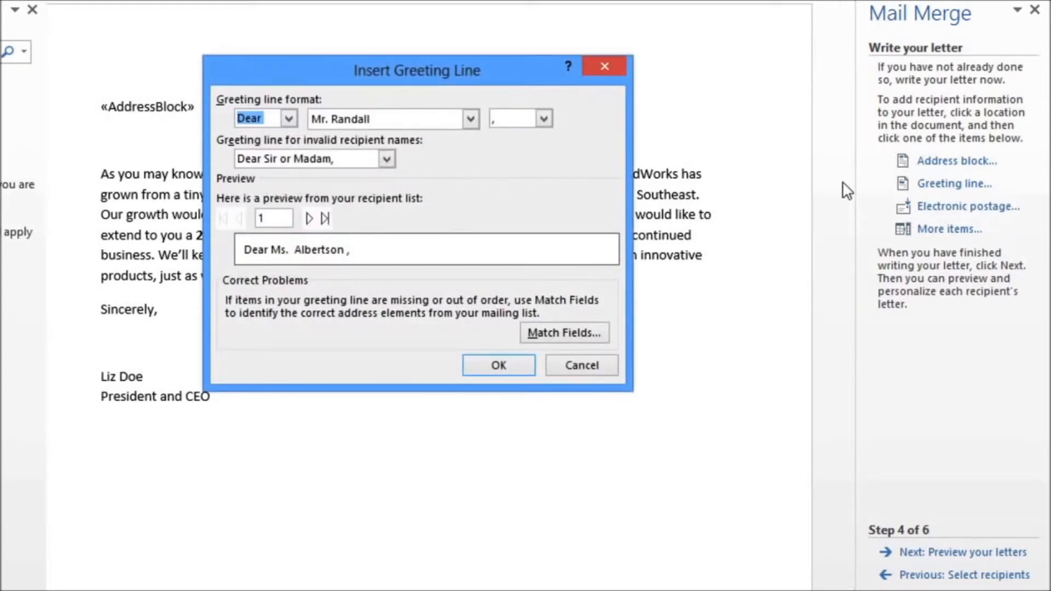
click(470, 119)
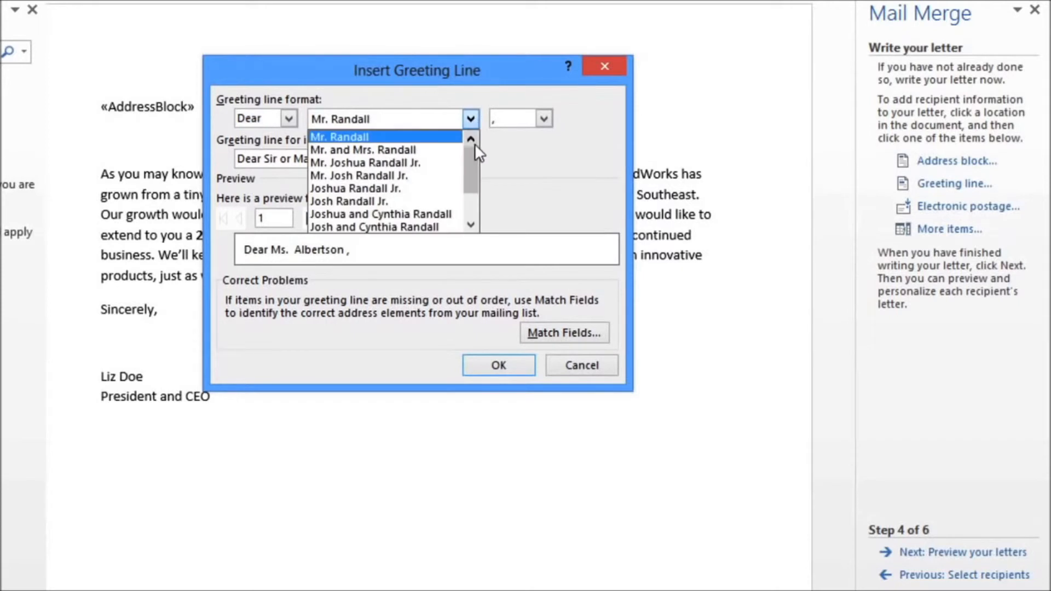
click(470, 224)
click(470, 225)
click(426, 214)
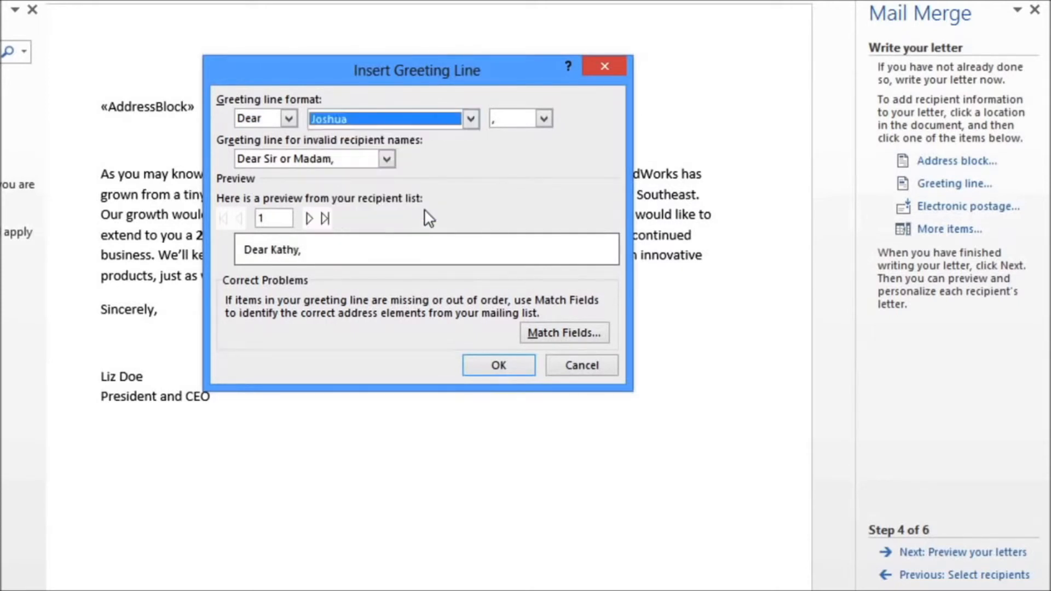
click(543, 119)
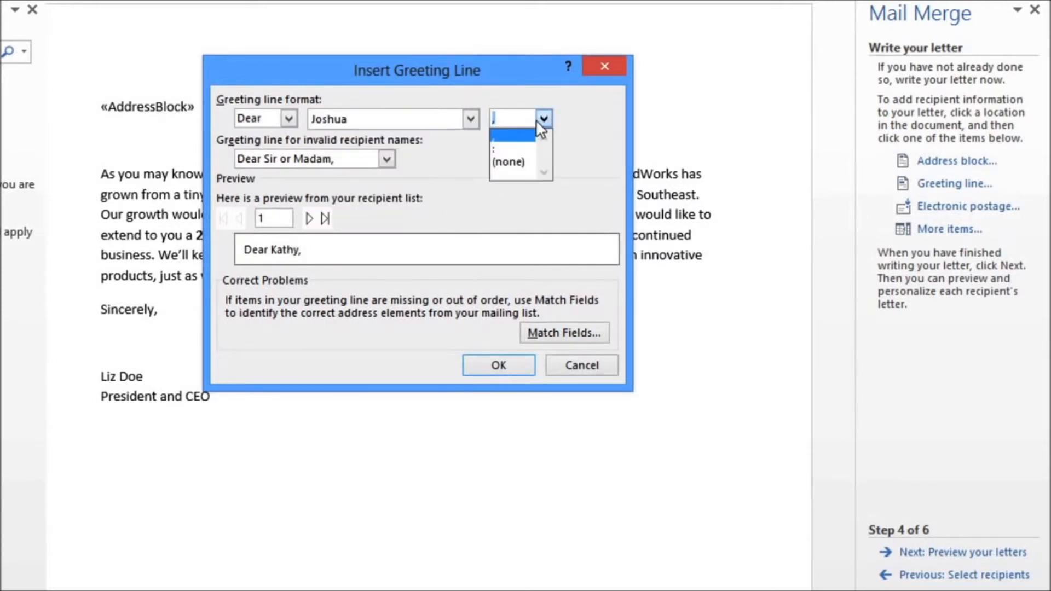
click(523, 147)
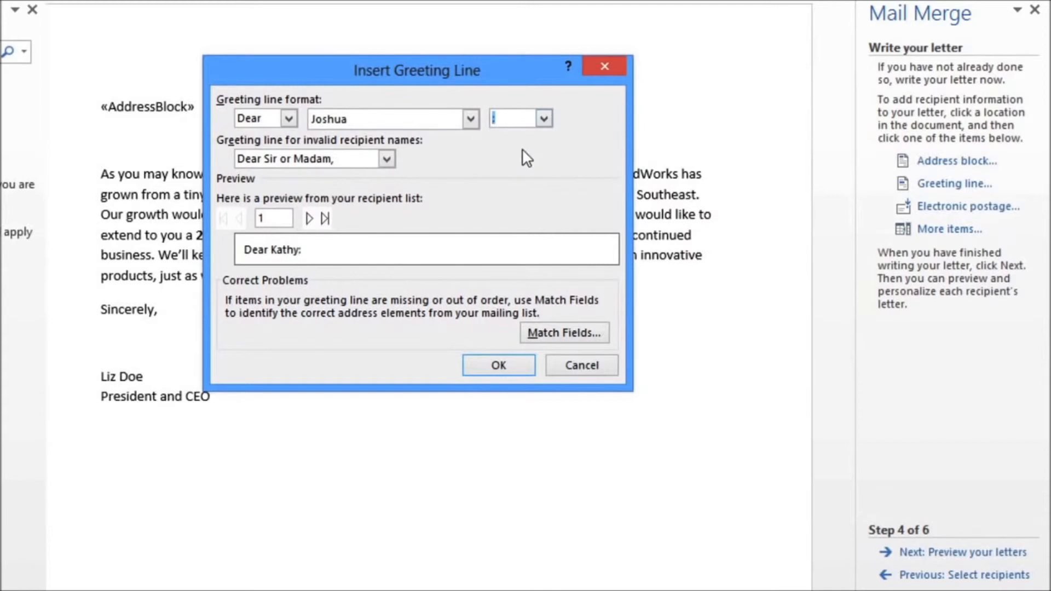
click(507, 366)
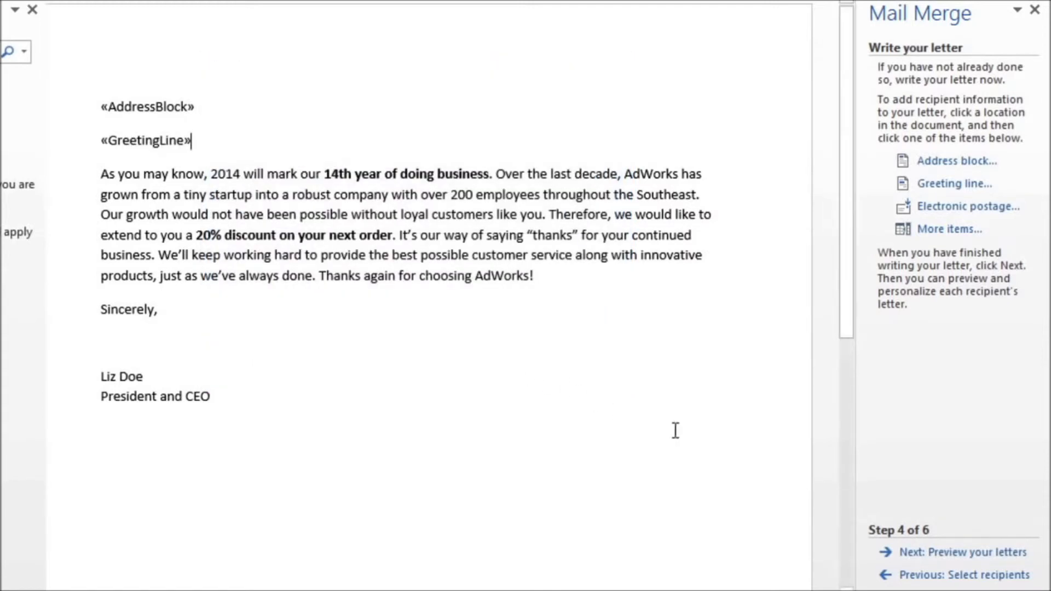
Preview the merged letters for the first four recipients
click(890, 553)
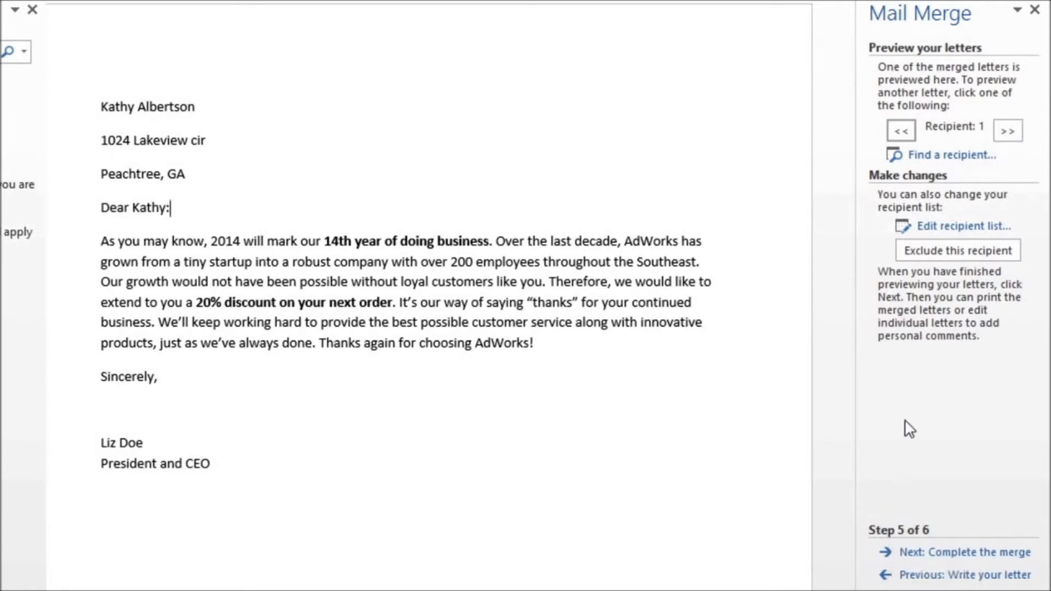
click(1008, 135)
click(1007, 135)
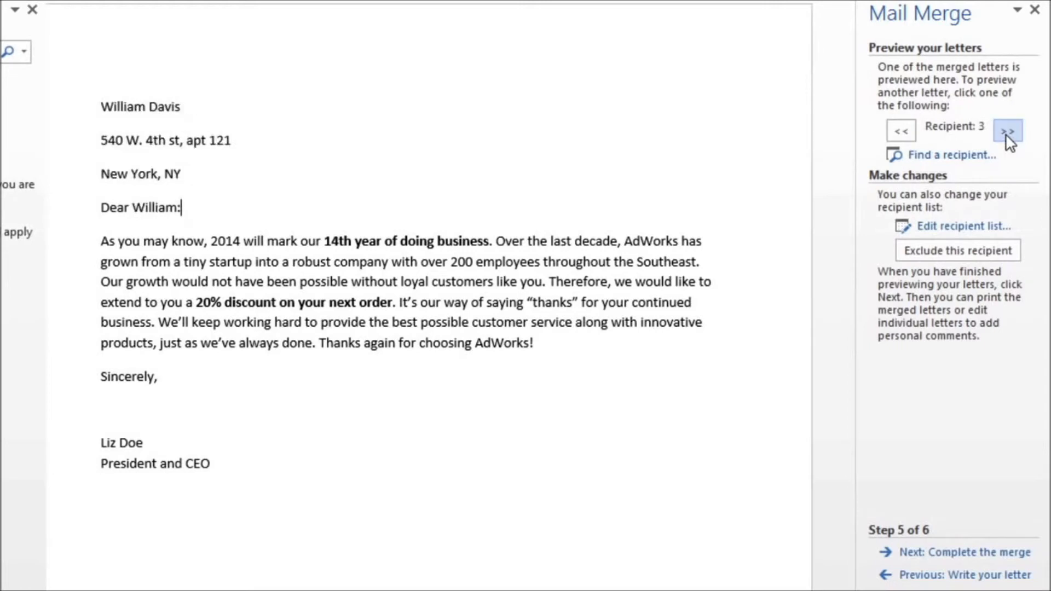
click(1007, 134)
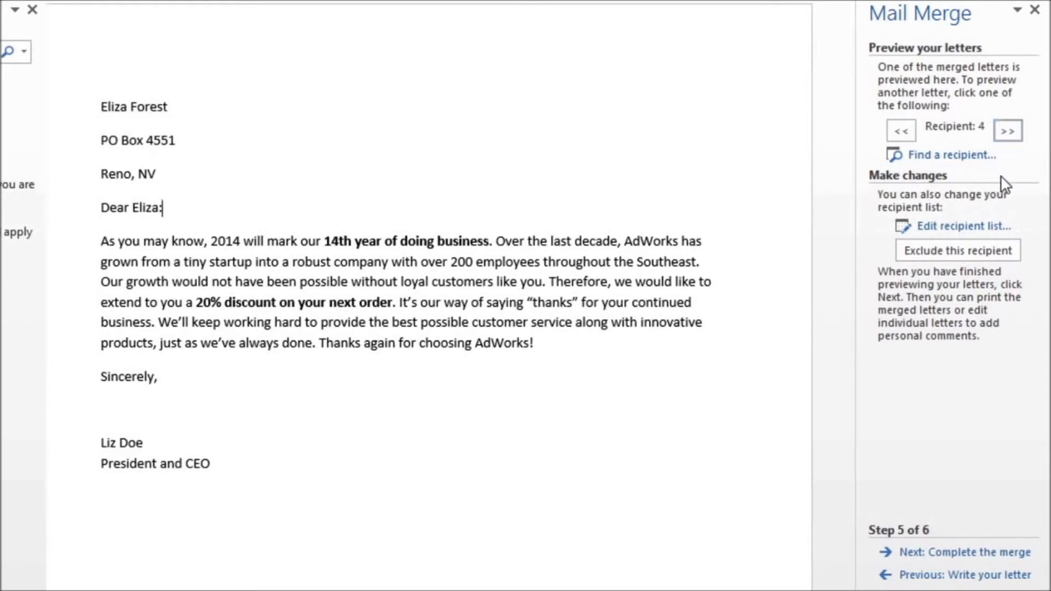
Complete the merge and print one copy of the letters for all records on the Lexmark MX310dn
click(916, 553)
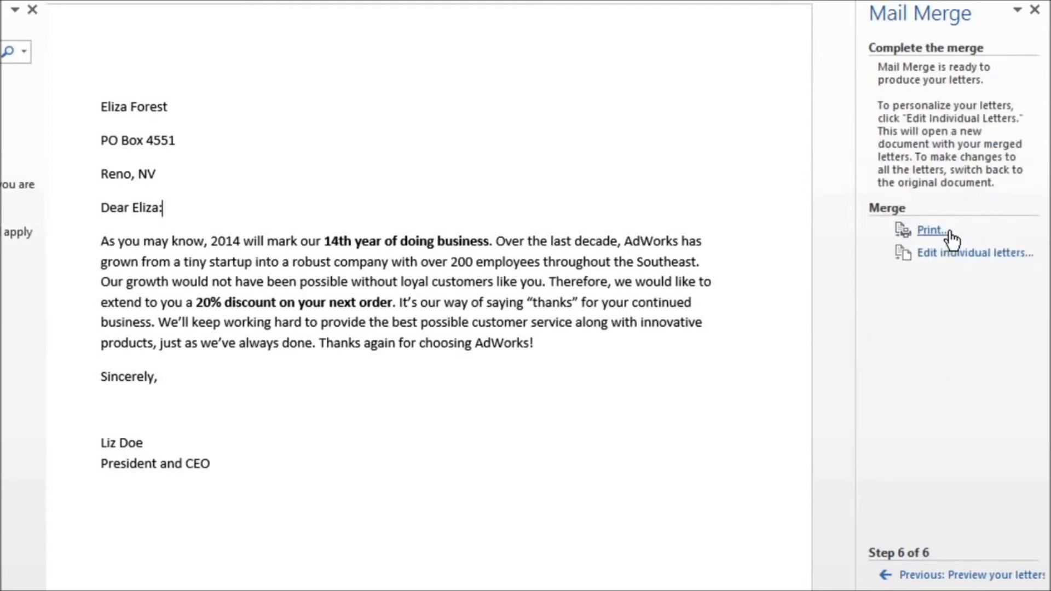
click(931, 230)
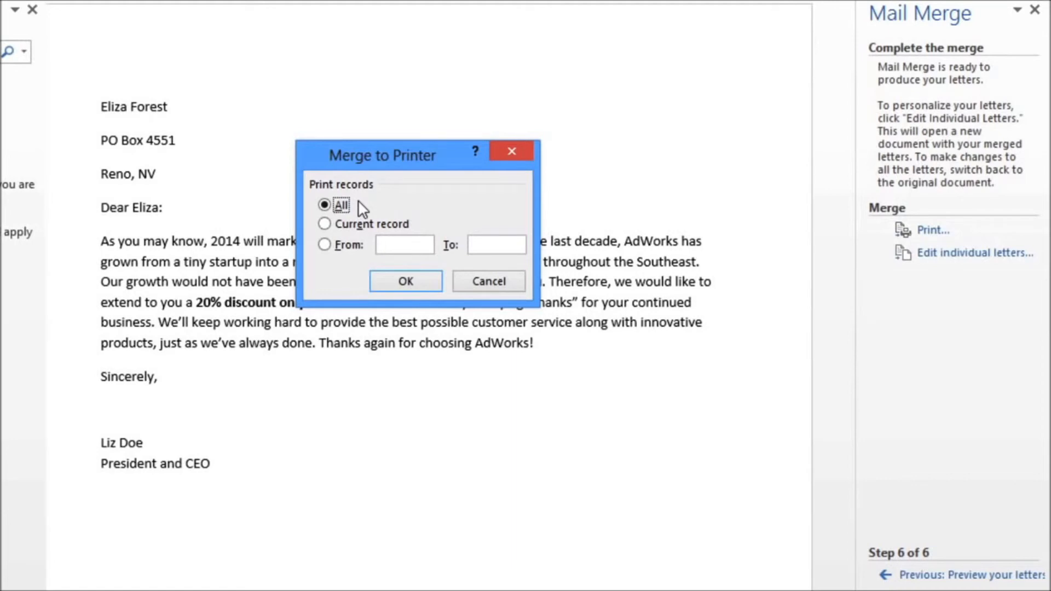
click(381, 282)
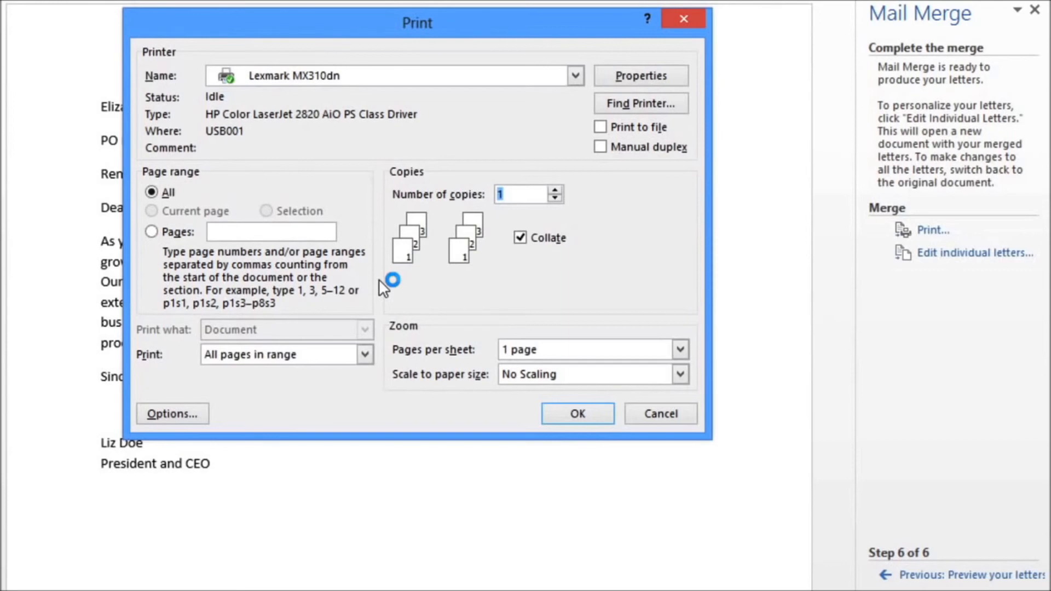
click(588, 413)
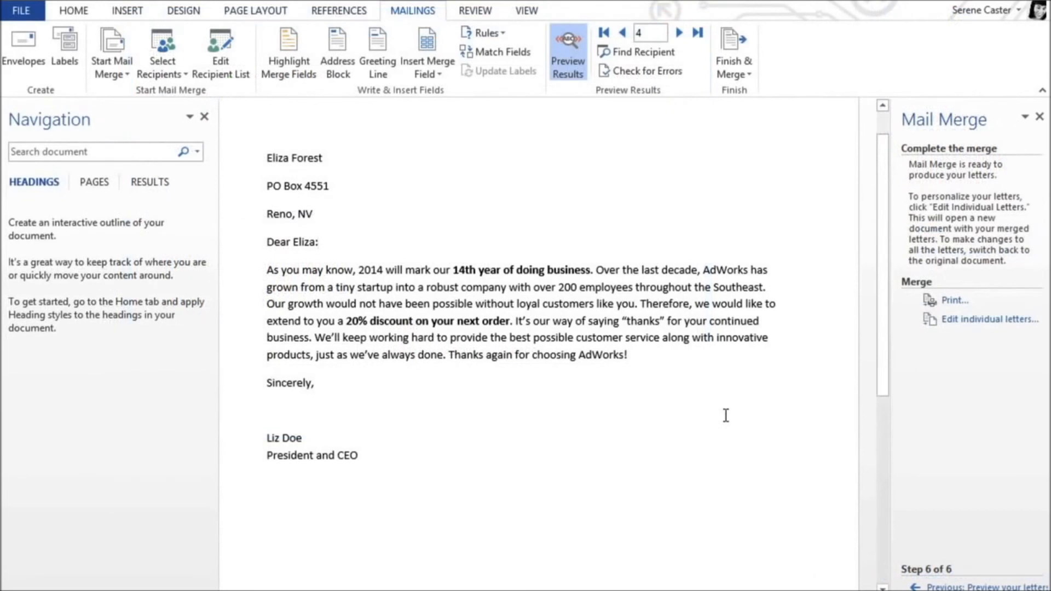